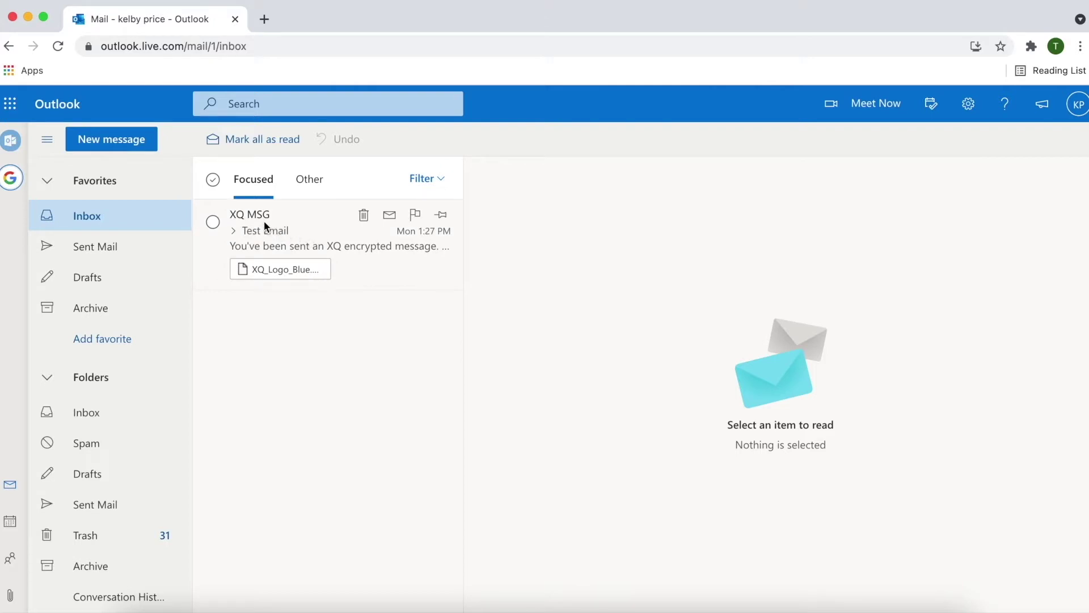
Step: Decrypt the XQ MSG test email with XQ, then open the dashboard's Team page
left_click(262, 221)
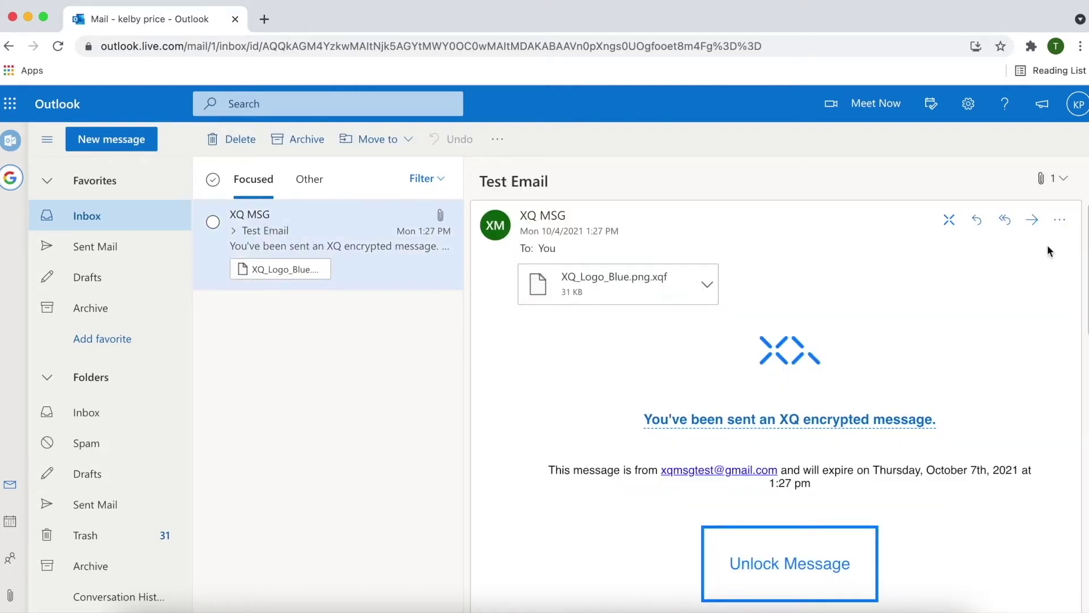
left_click(947, 225)
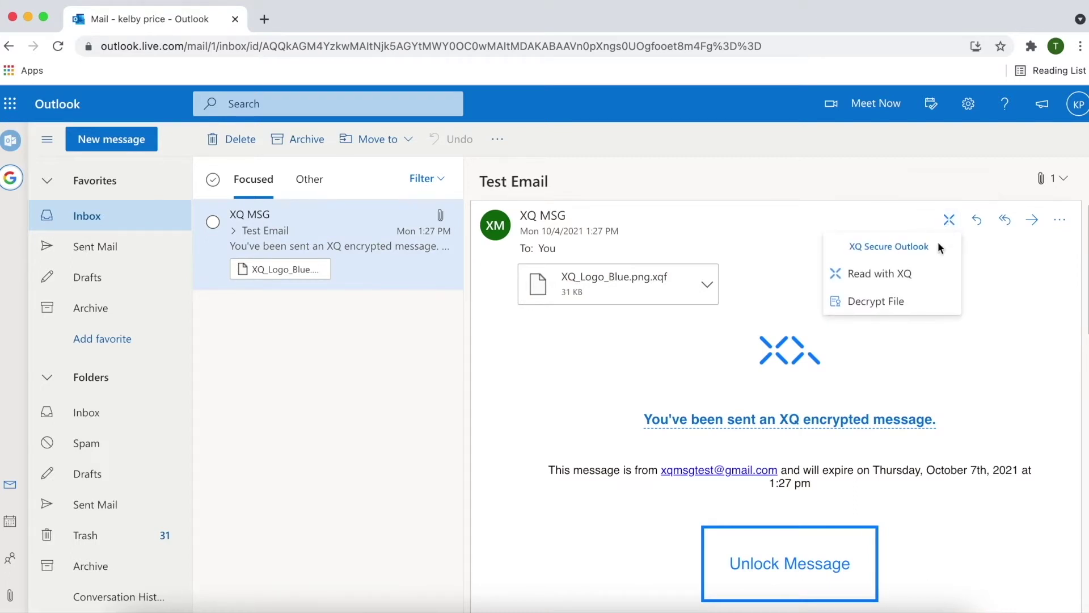
left_click(897, 277)
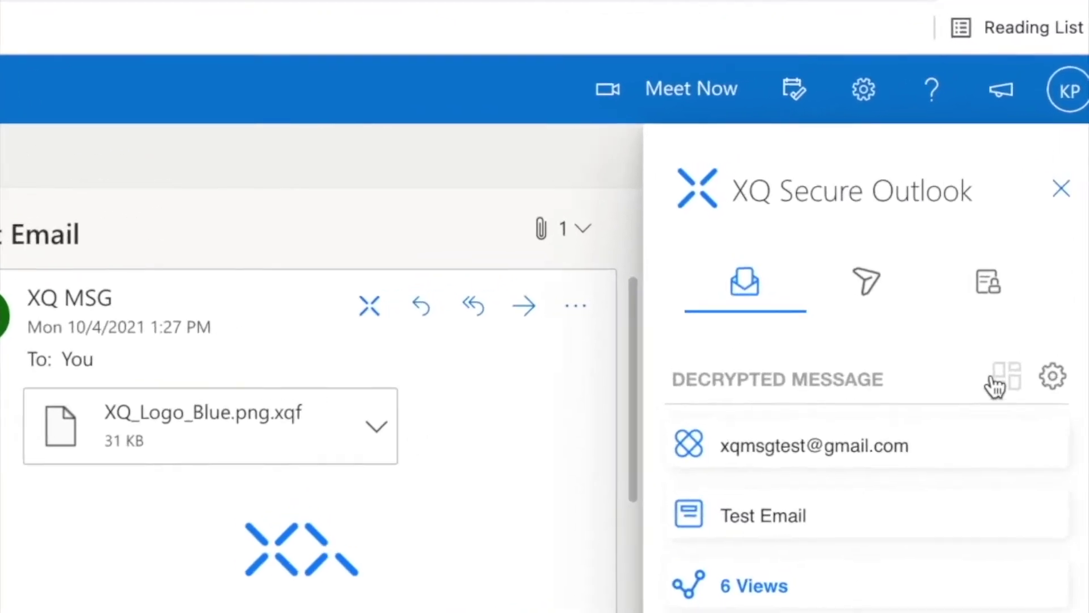
left_click(1024, 344)
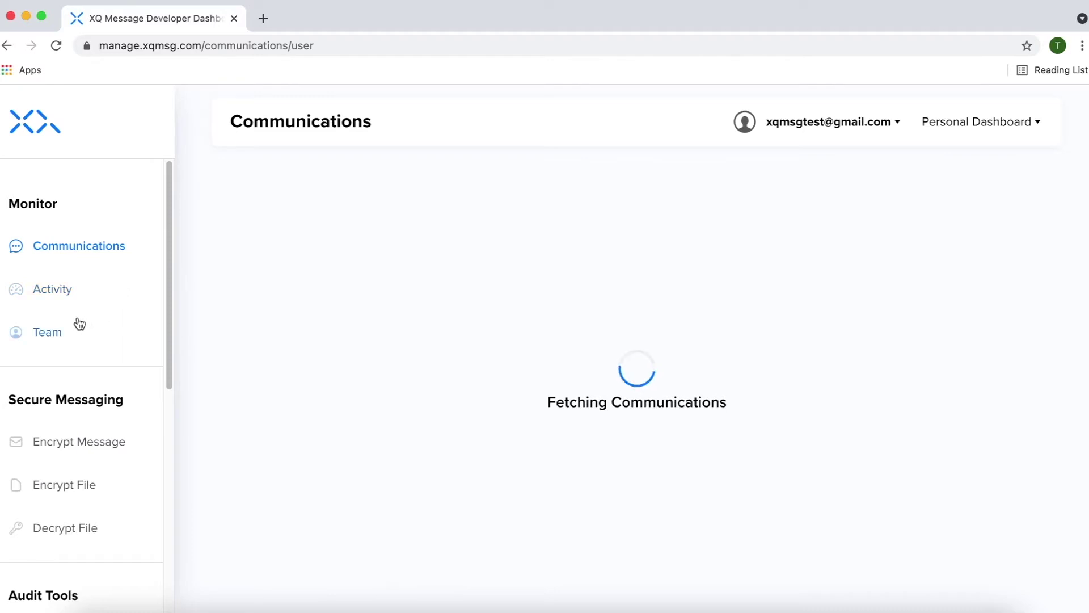
left_click(48, 338)
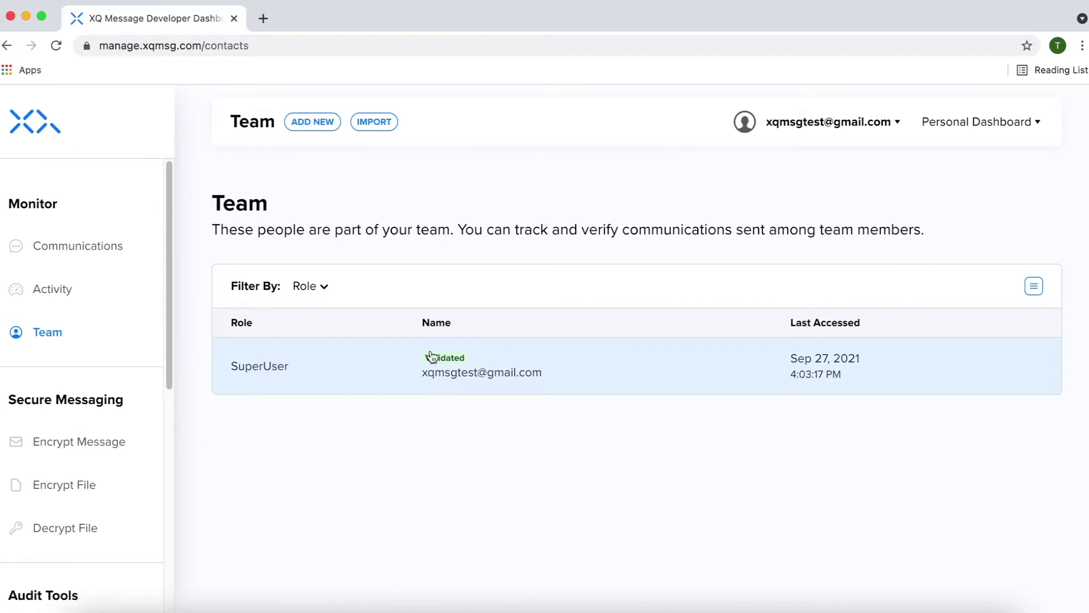
Step: Check the SuperUser's activity log and Communications history, then go back to Team
left_click(377, 375)
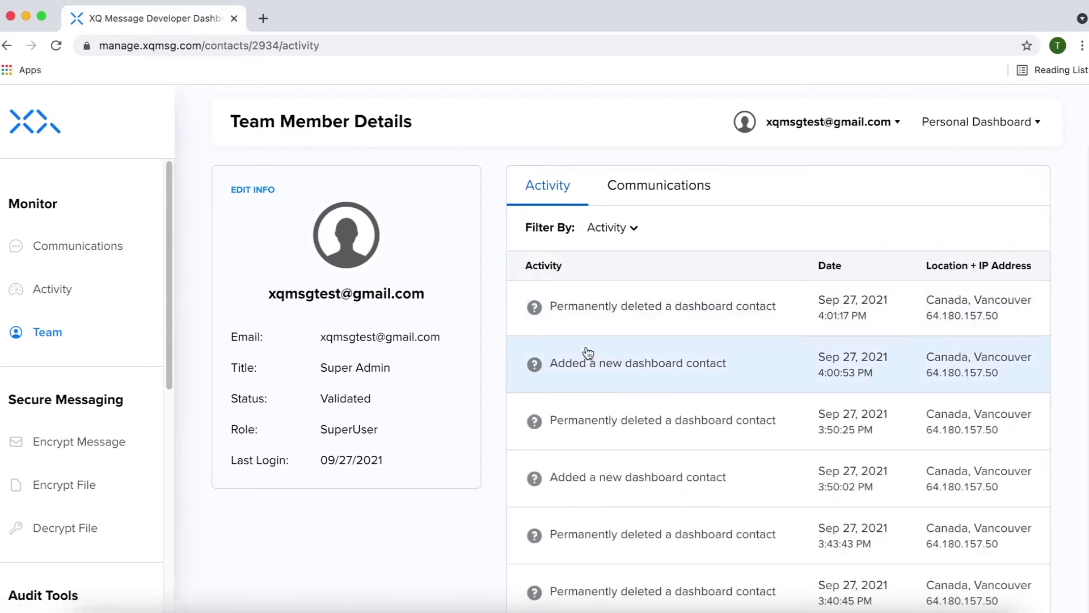
left_click(688, 195)
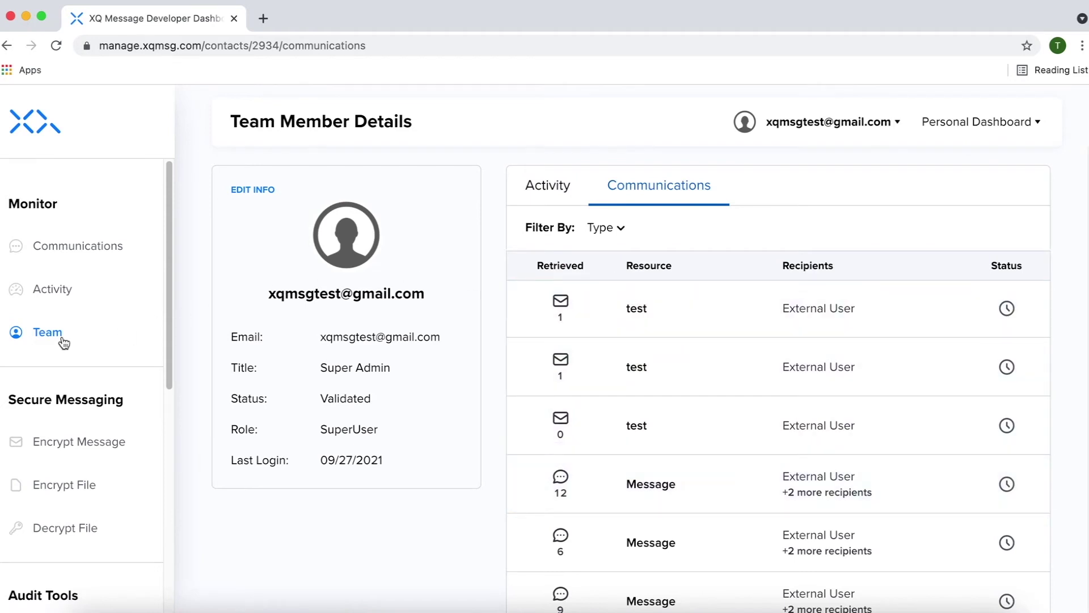
left_click(61, 339)
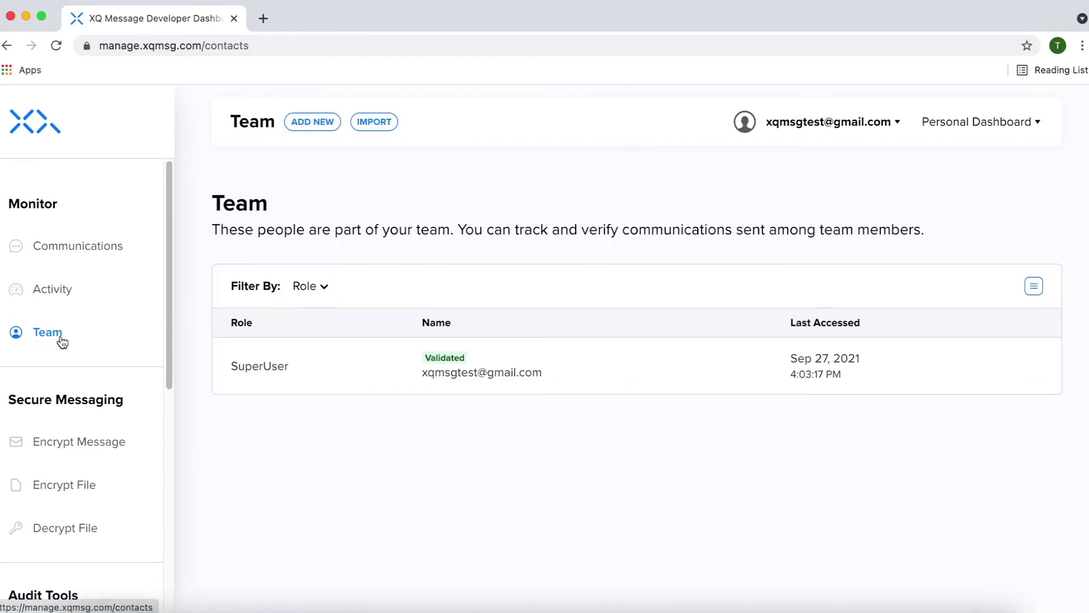
left_click(305, 121)
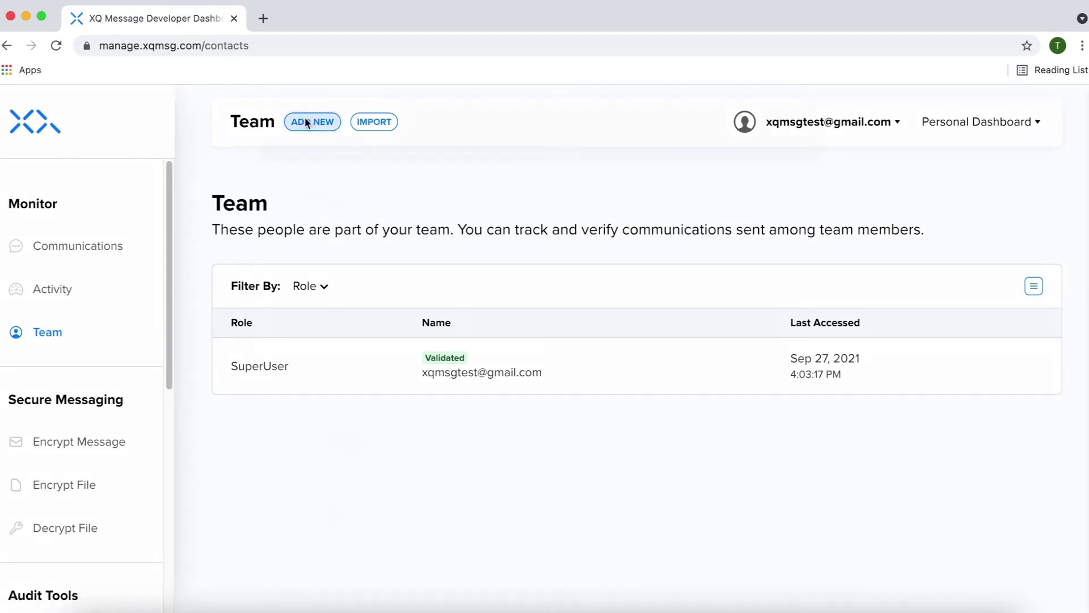
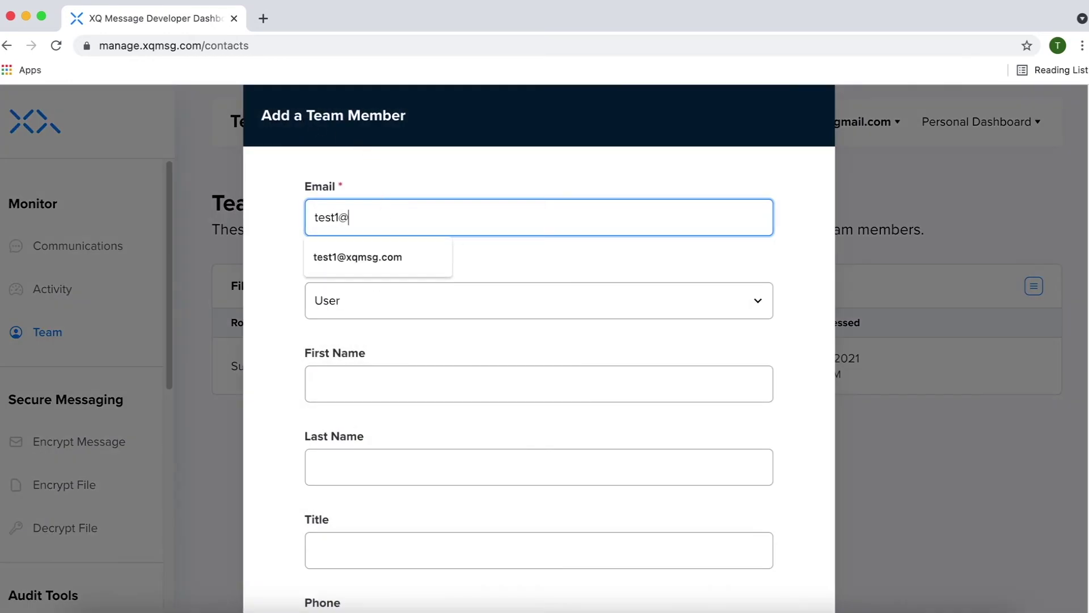
key("Tab")
key("Tab")
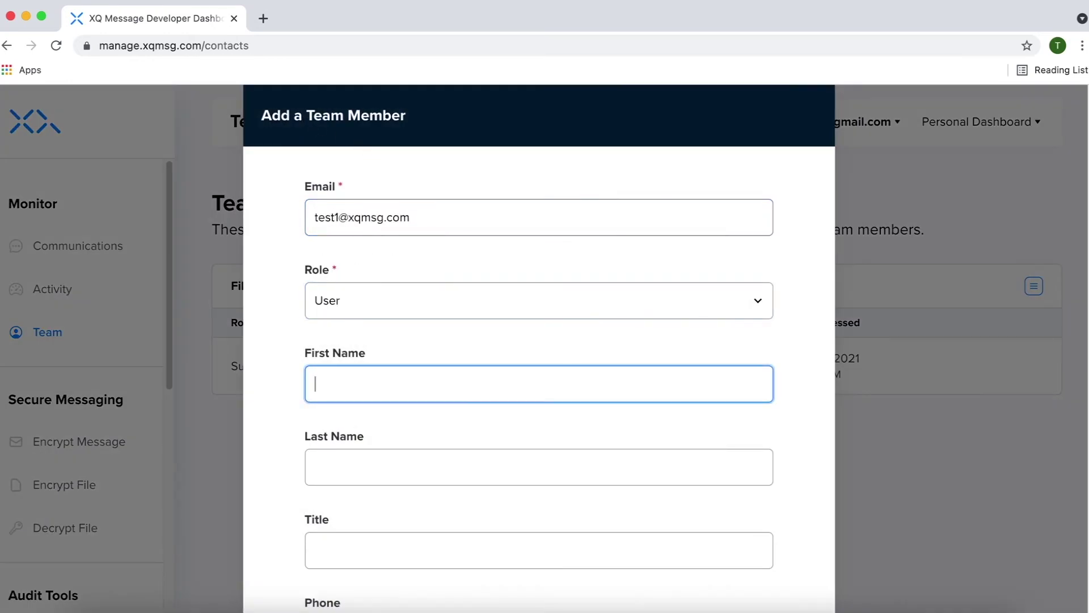
type("test")
key("Tab")
type("test")
key("Tab")
scroll(418, 293, "down", 3)
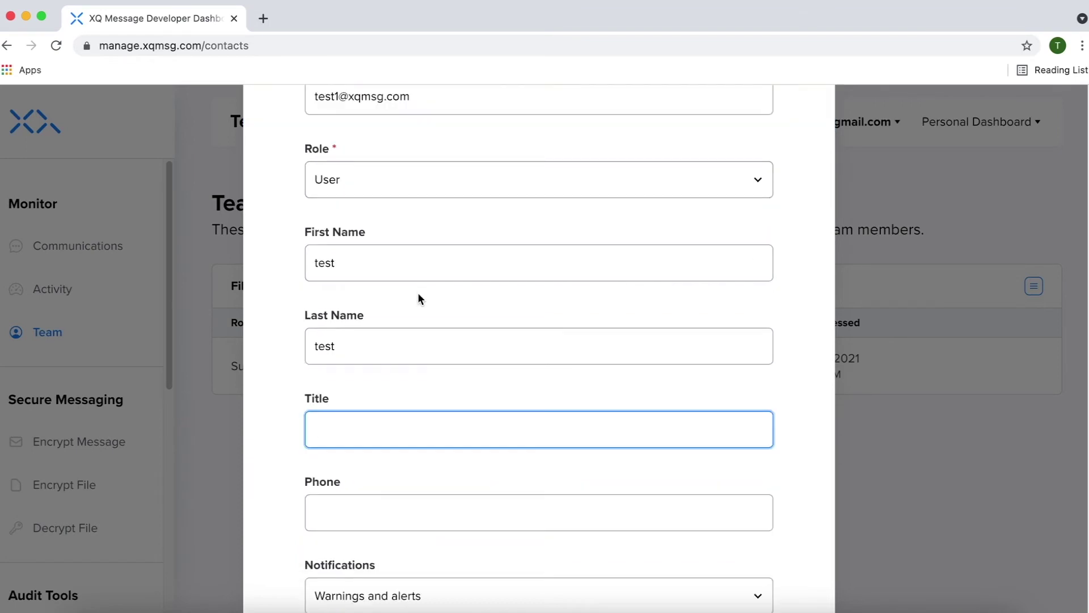
type("developer")
key("Tab")
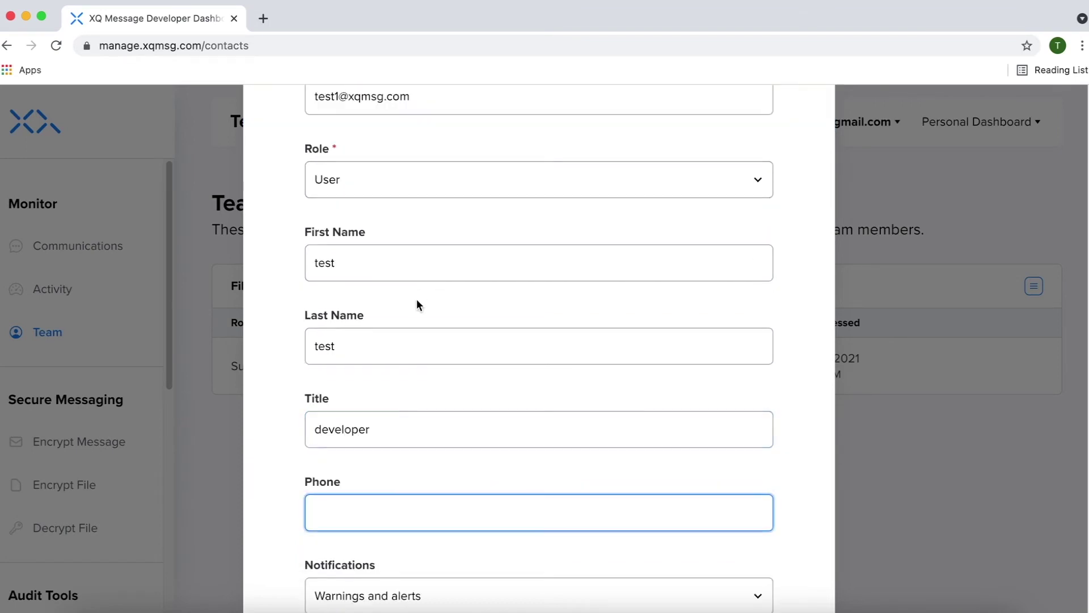
scroll(418, 301, "down", 1)
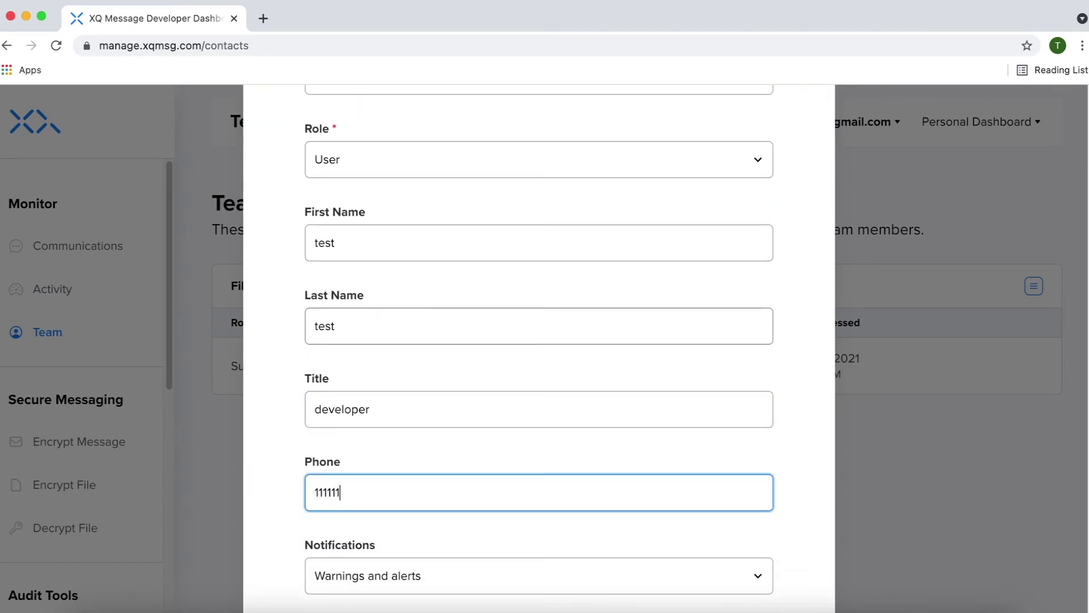
type("11111")
scroll(430, 486, "down", 2)
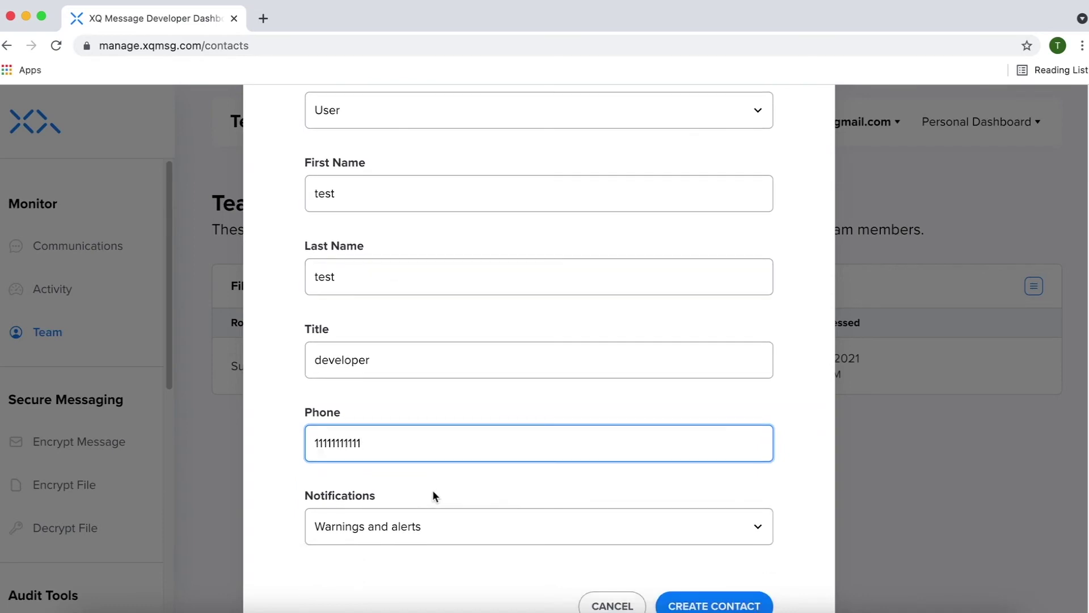
type("1")
scroll(435, 503, "down", 1)
left_click(705, 576)
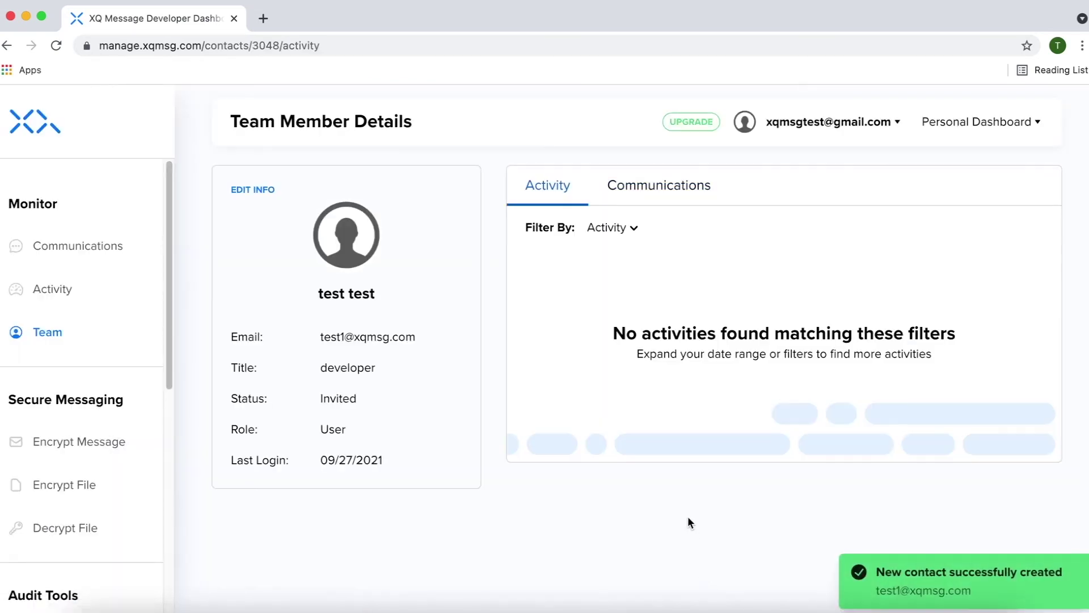
Step: Delete the test test contact from its Edit Info page, confirming with its email
left_click(60, 336)
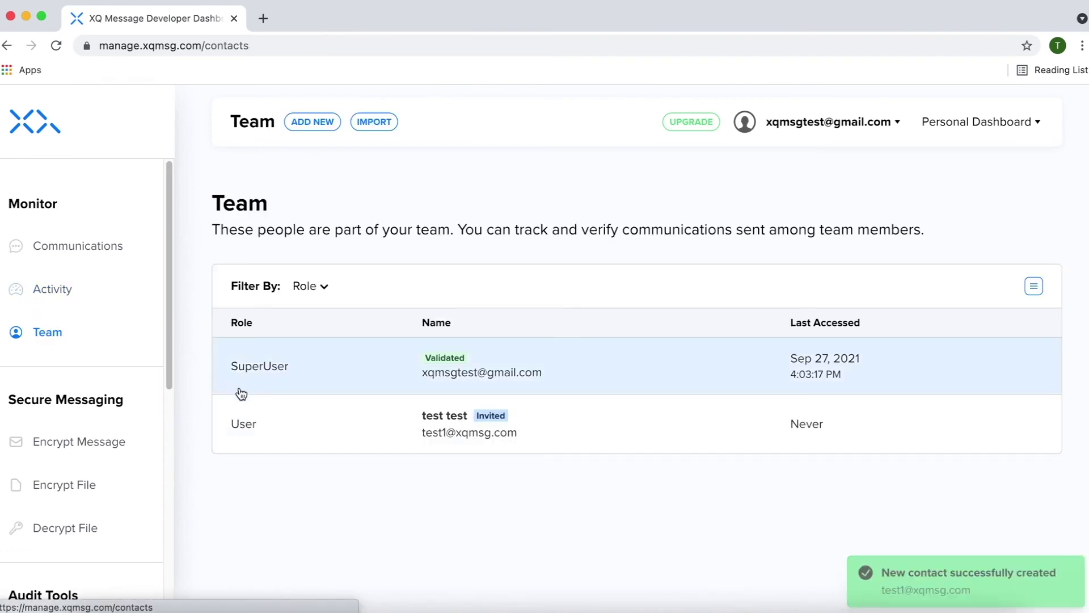
left_click(317, 421)
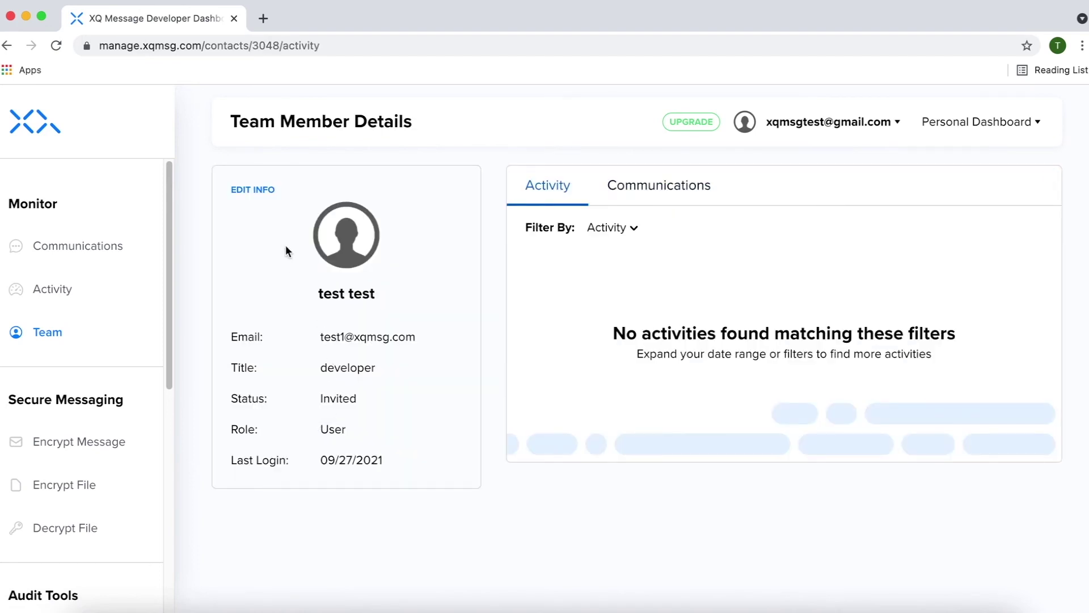
left_click(243, 191)
scroll(284, 224, "down", 2)
scroll(329, 275, "down", 2)
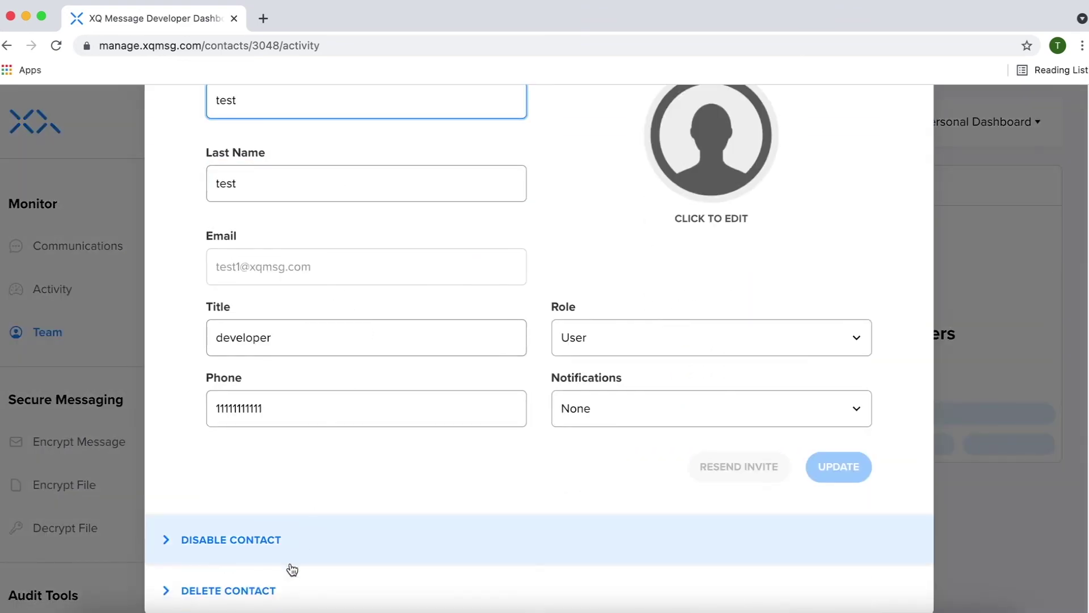
left_click(284, 587)
scroll(287, 576, "down", 3)
left_click(294, 514)
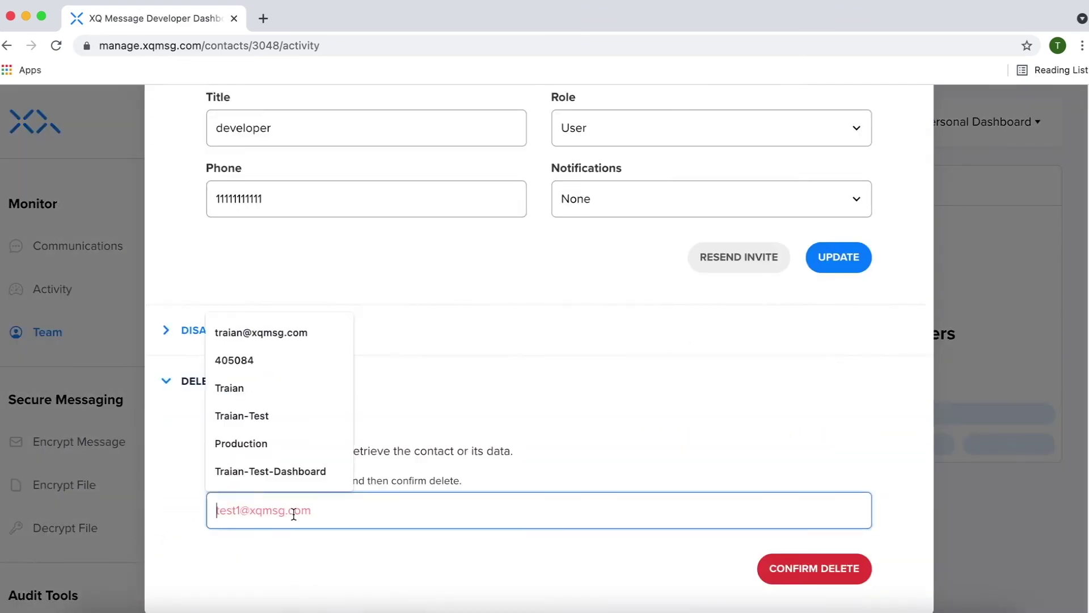
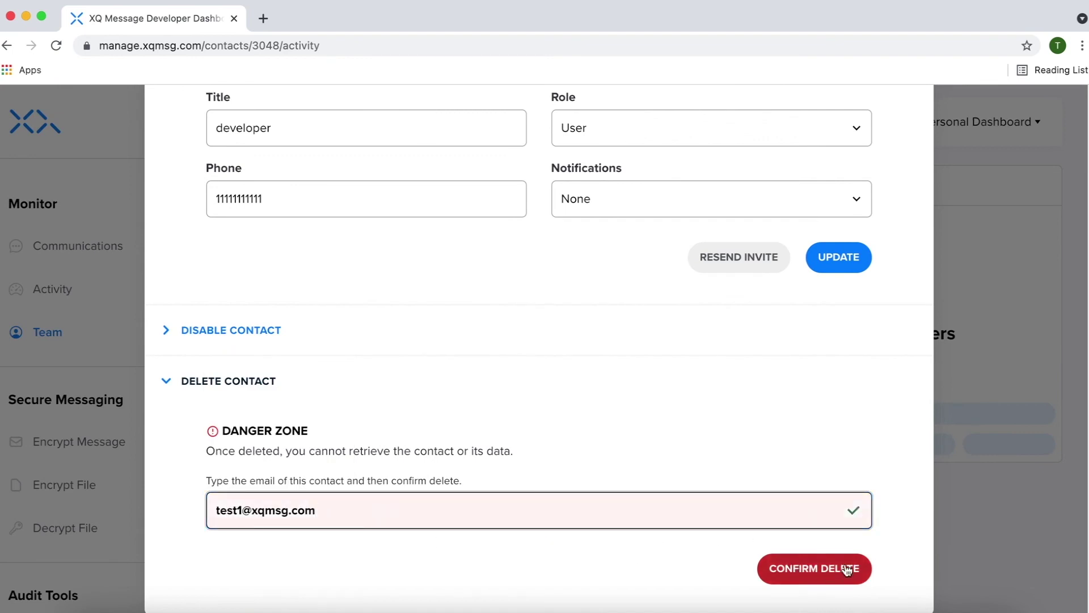
left_click(808, 570)
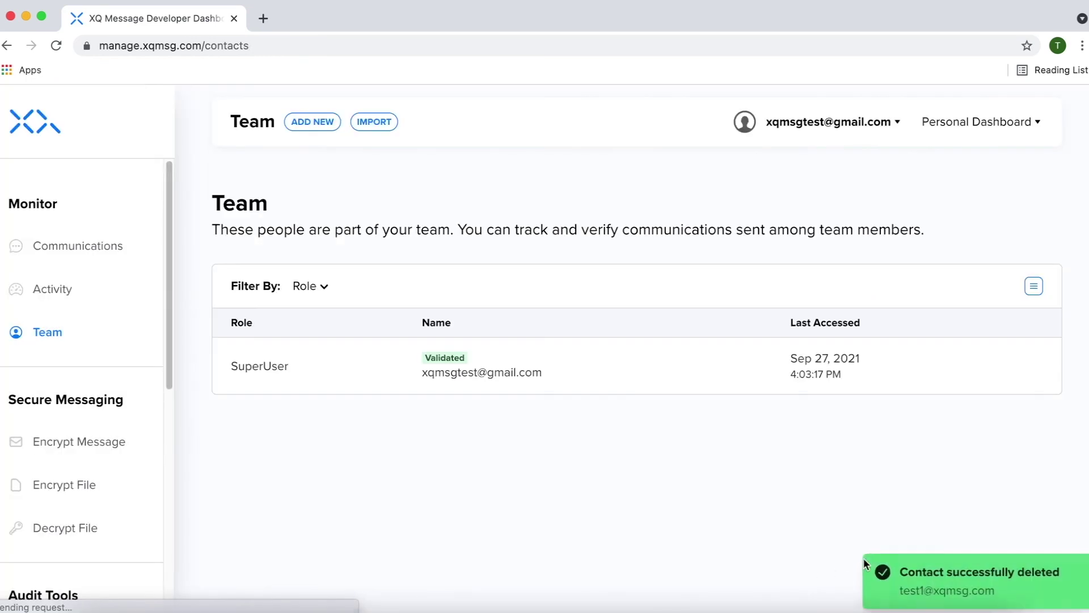